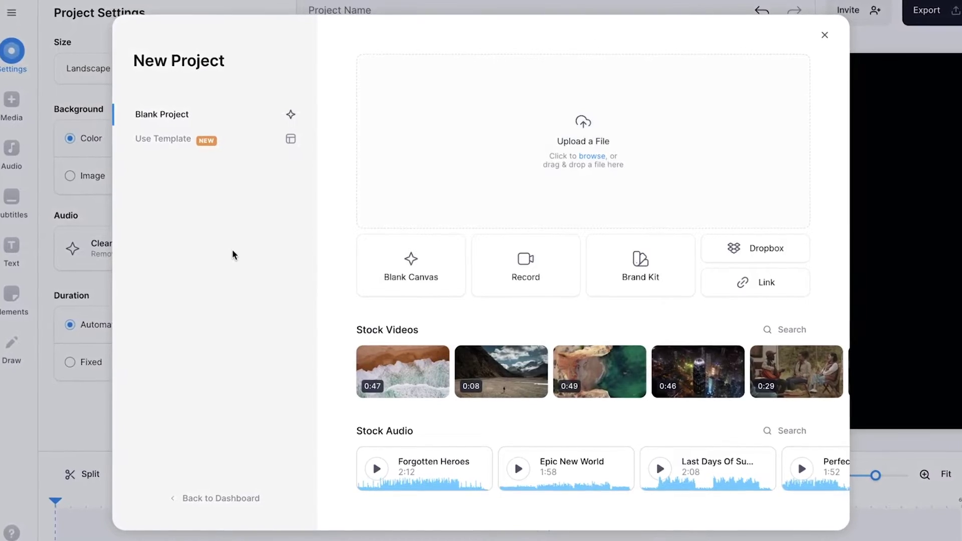
Step: Upload 'My cat being my cat.mov' from the file picker into the new VEED project
{"action": "left_click", "coordinate": [515, 145]}
{"action": "left_click", "coordinate": [358, 192]}
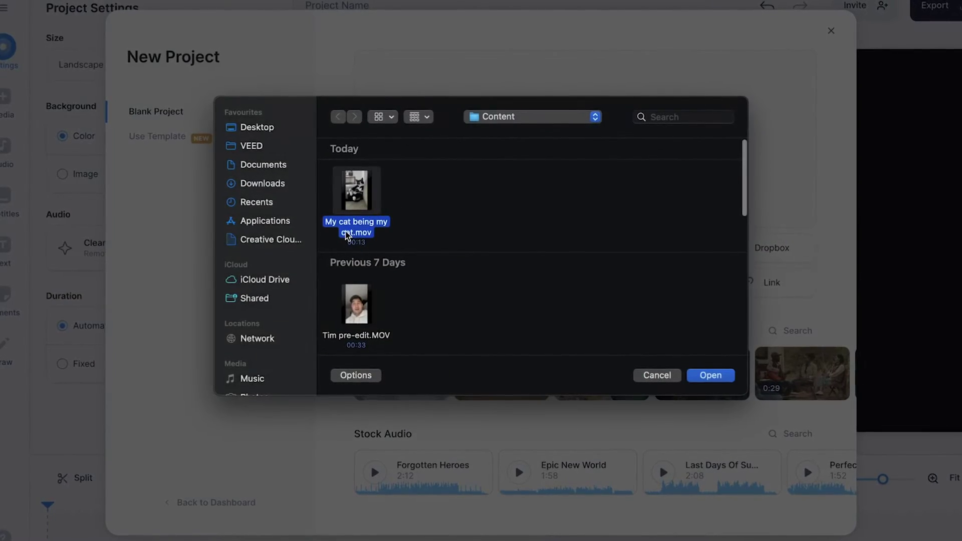
{"action": "left_click", "coordinate": [712, 377]}
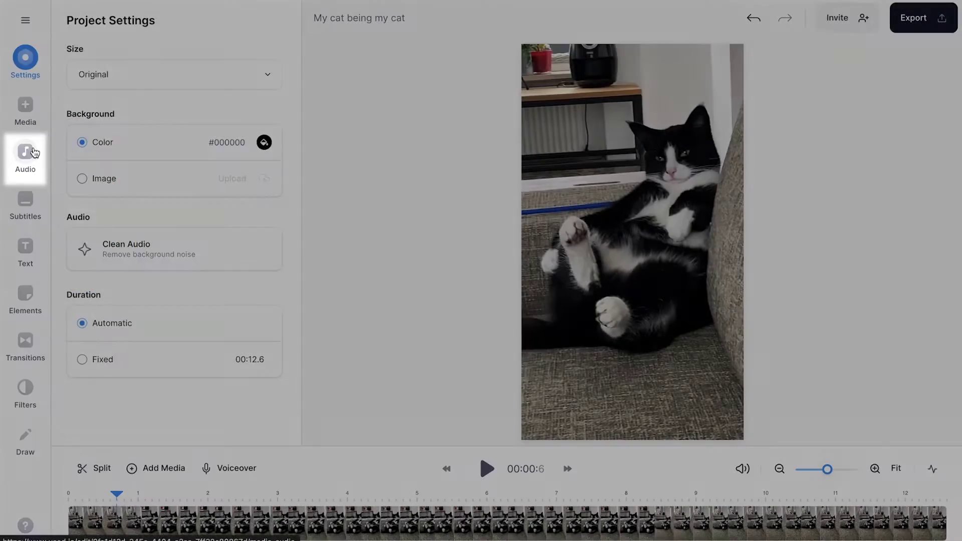
Step: Start a Text To Speech voiceover from Audio, leaving the language on English (US)
{"action": "left_click", "coordinate": [25, 156]}
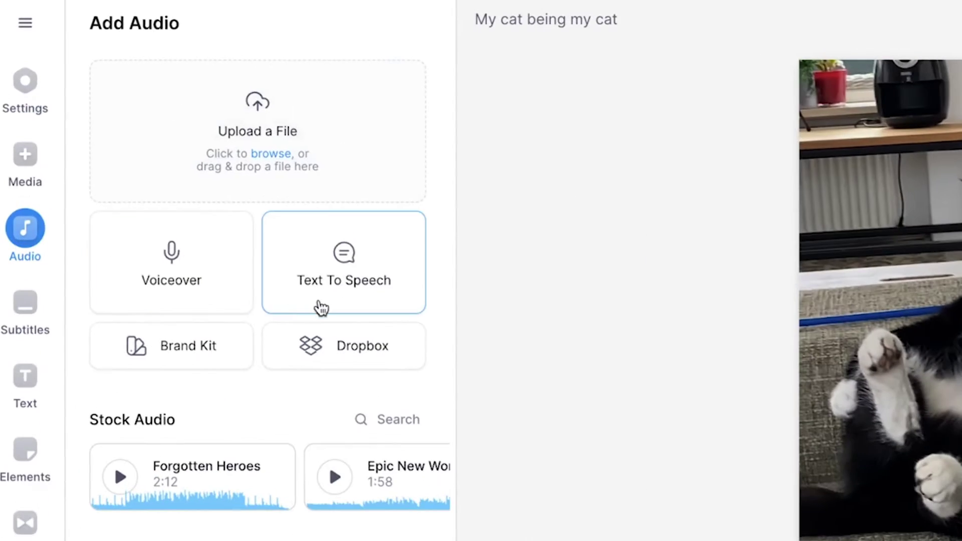
{"action": "left_click", "coordinate": [321, 308]}
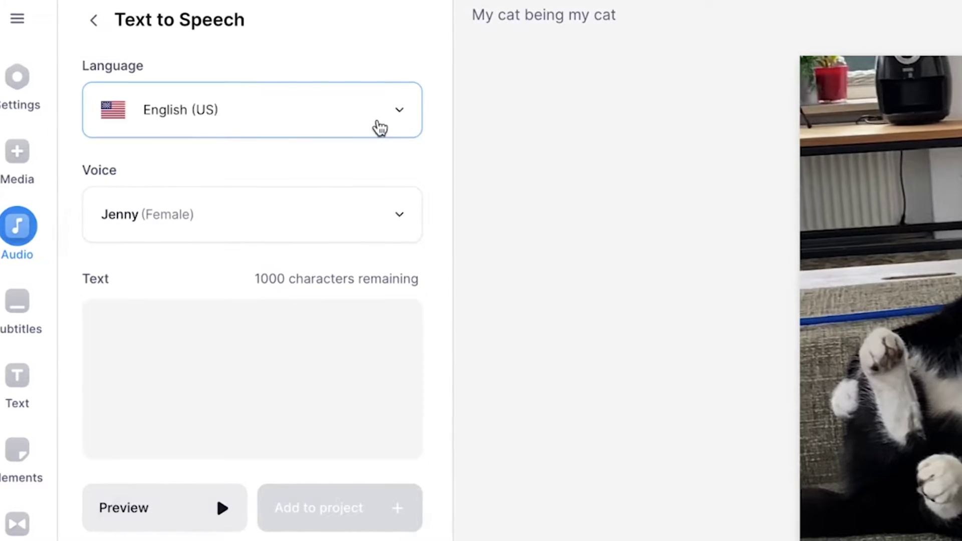
{"action": "left_click", "coordinate": [376, 125]}
{"action": "scroll", "coordinate": [327, 251], "scroll_direction": "down", "scroll_amount": 5}
{"action": "scroll", "coordinate": [327, 250], "scroll_direction": "down", "scroll_amount": 6}
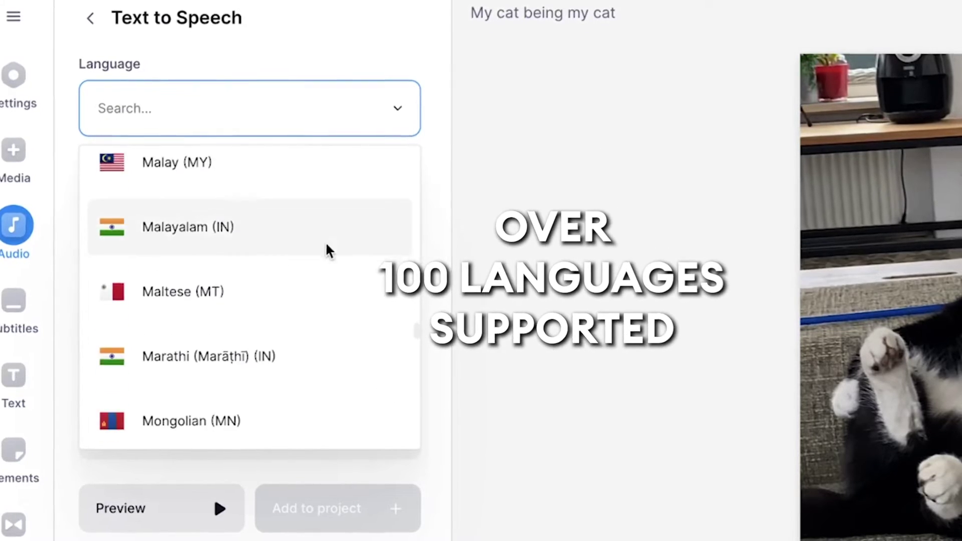
{"action": "left_click", "coordinate": [397, 109]}
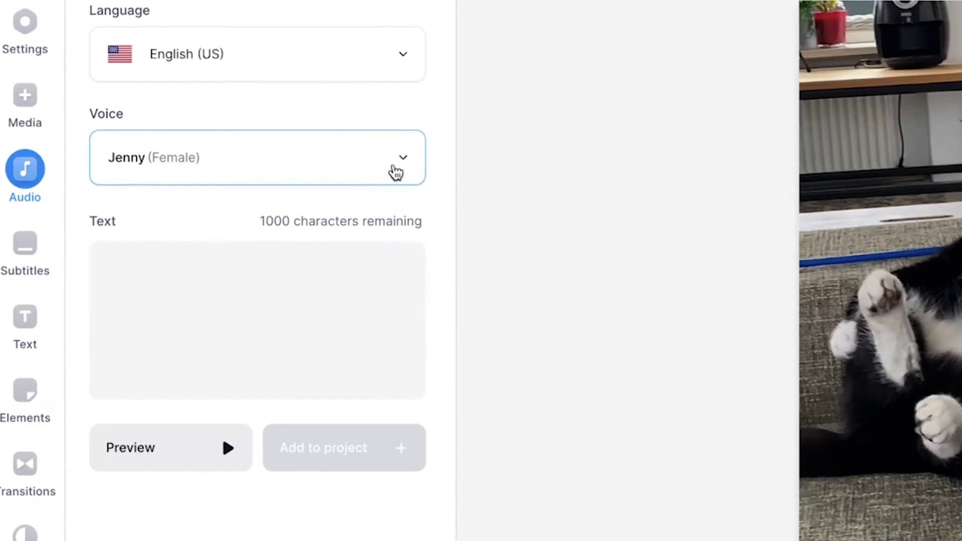
Step: Browse the voice list and choose Monica (Female) for the voiceover
{"action": "left_click", "coordinate": [291, 151]}
{"action": "scroll", "coordinate": [224, 245], "scroll_direction": "down", "scroll_amount": 2}
{"action": "scroll", "coordinate": [294, 285], "scroll_direction": "down", "scroll_amount": 6}
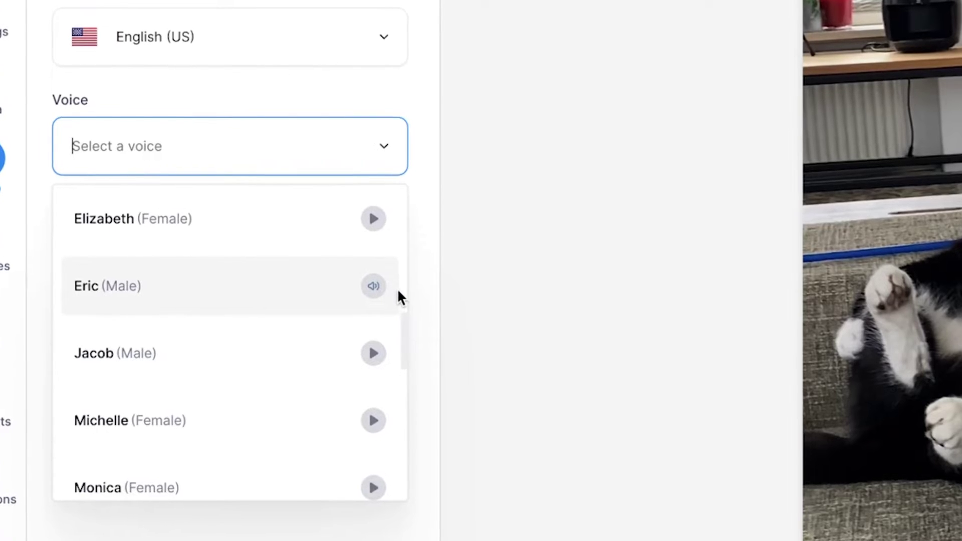
{"action": "scroll", "coordinate": [248, 318], "scroll_direction": "down", "scroll_amount": 4}
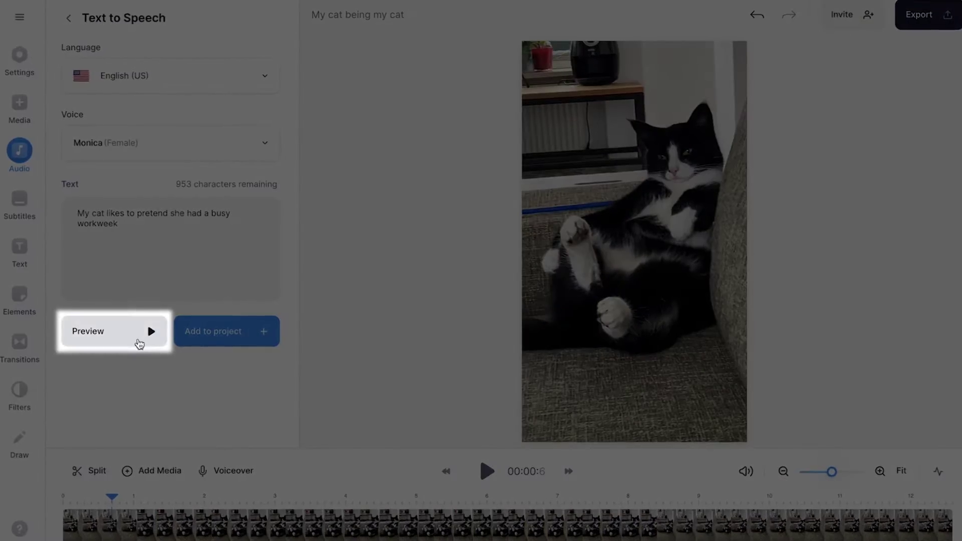
Step: Preview and play back the Monica line 'My cat likes to pretend she had a busy workweek'
{"action": "left_click", "coordinate": [136, 338]}
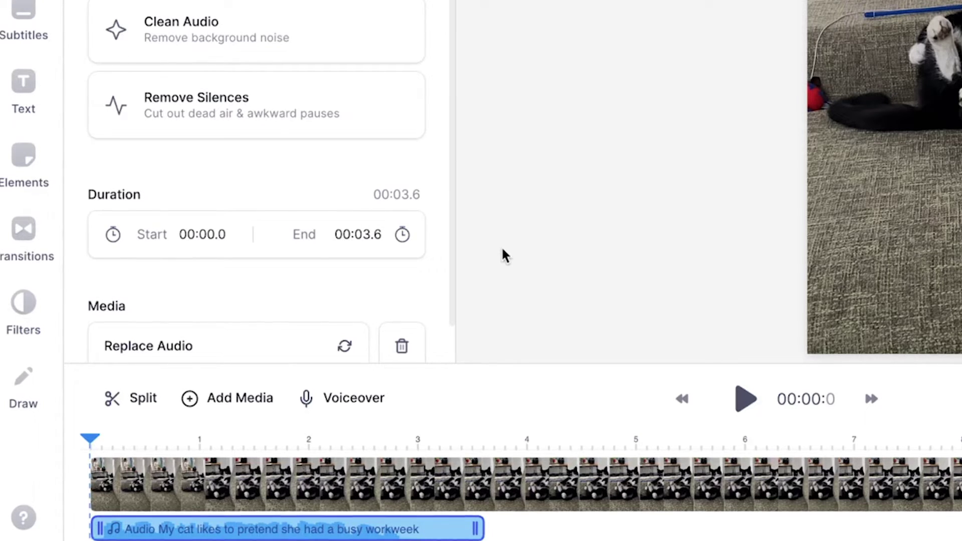
{"action": "key", "text": "space"}
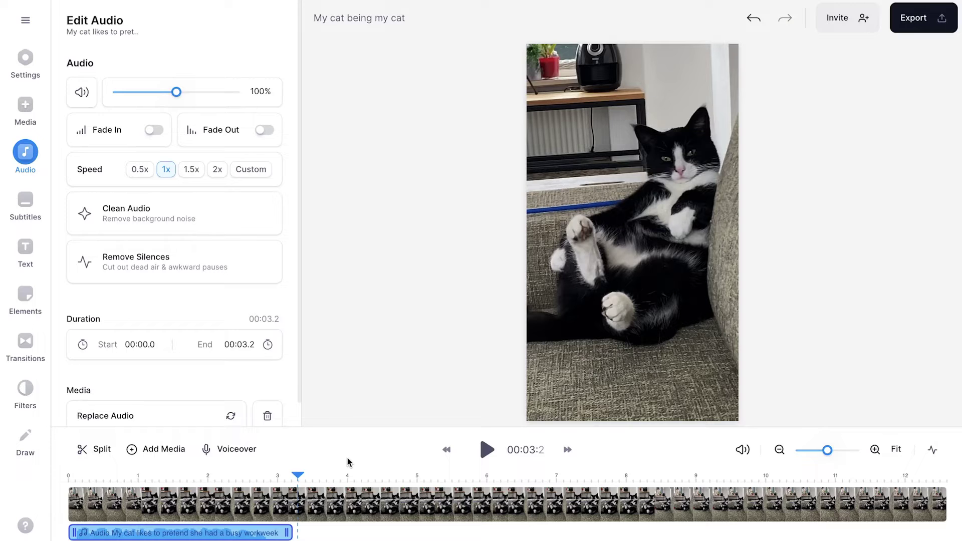
{"action": "left_click", "coordinate": [31, 157]}
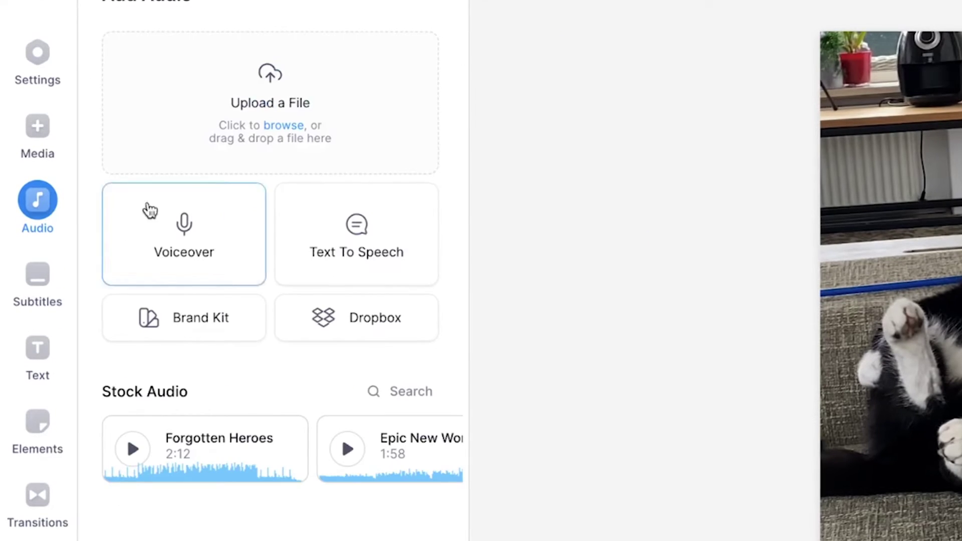
Step: Add a voiceover reading 'Unless you count licking yourself and begging for food as a full-time job'
{"action": "left_click", "coordinate": [386, 259]}
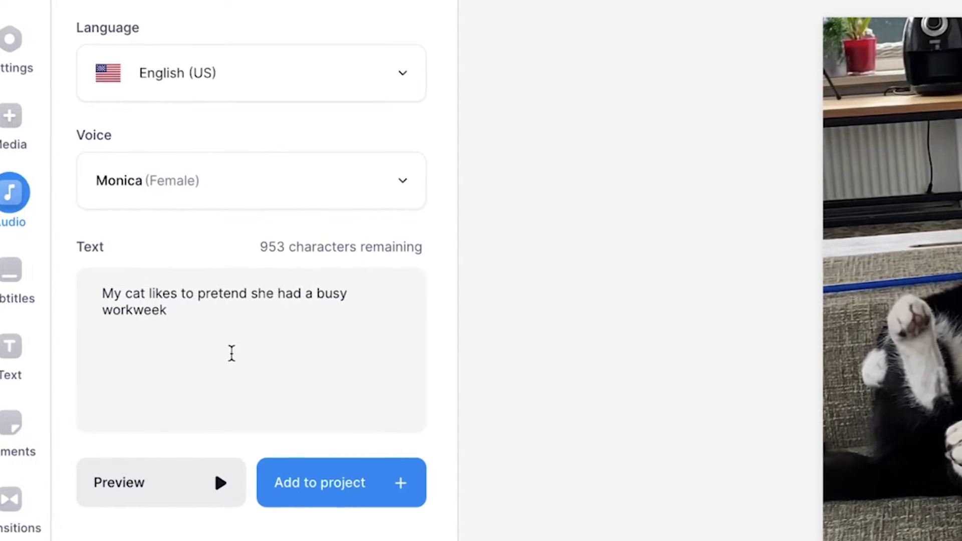
{"action": "left_click_drag", "start_coordinate": [232, 352], "coordinate": [20, 230]}
{"action": "type", "text": "Unless you count licking yourself and begging for food as a full-time job"}
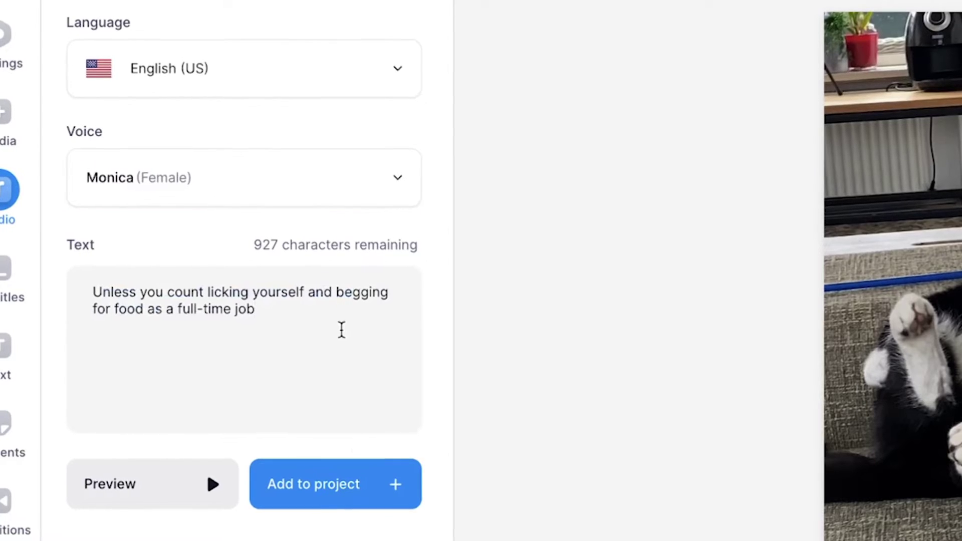
{"action": "left_click", "coordinate": [355, 492]}
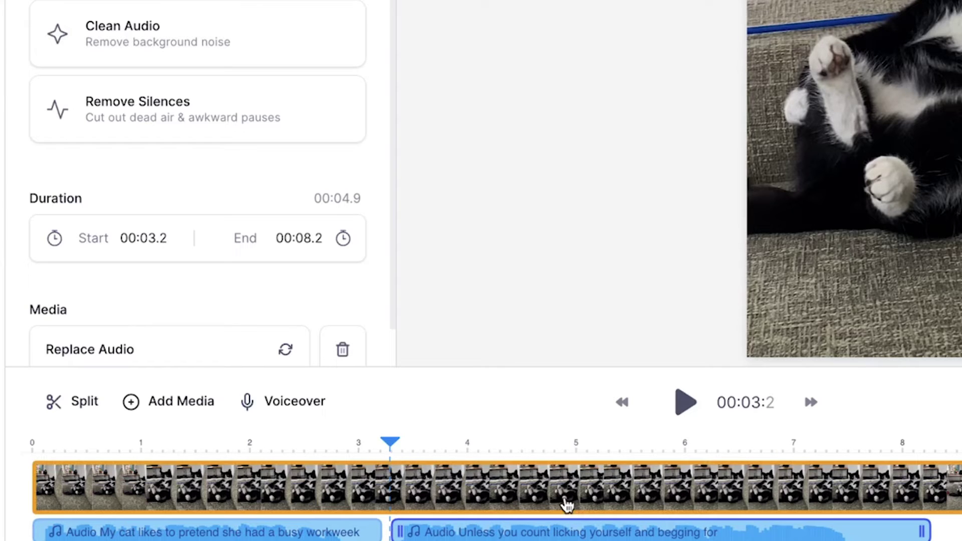
{"action": "key", "text": "space"}
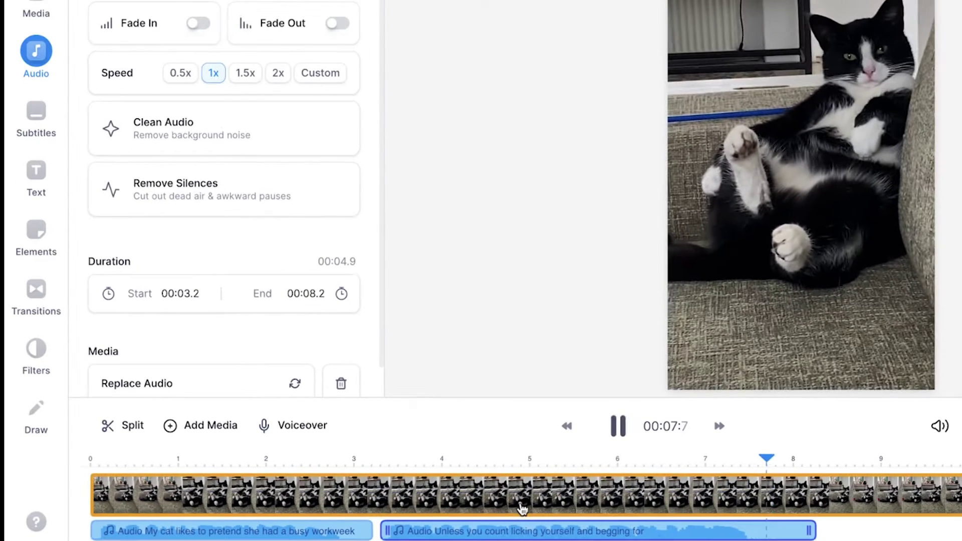
{"action": "key", "text": "space"}
{"action": "left_click_drag", "start_coordinate": [521, 530], "coordinate": [621, 530]}
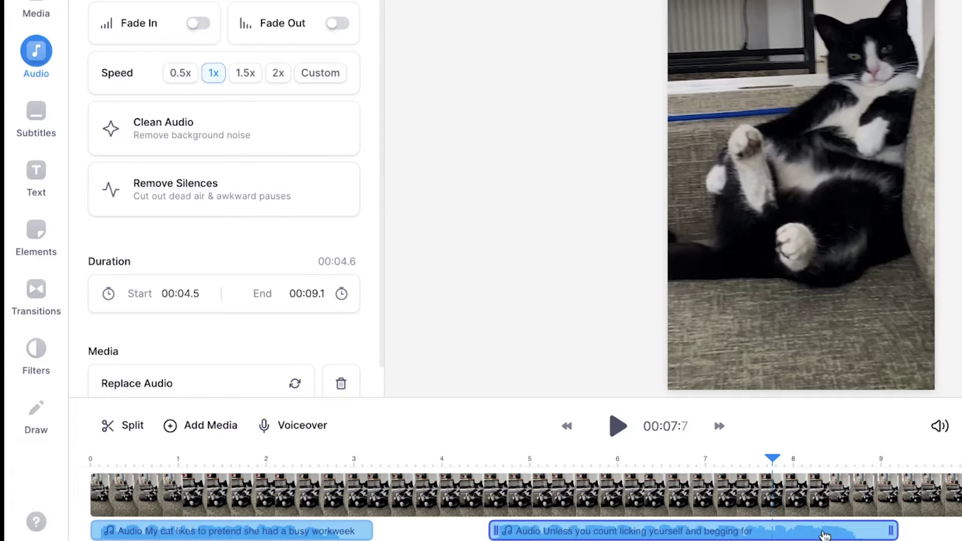
{"action": "left_click_drag", "start_coordinate": [823, 531], "coordinate": [713, 528]}
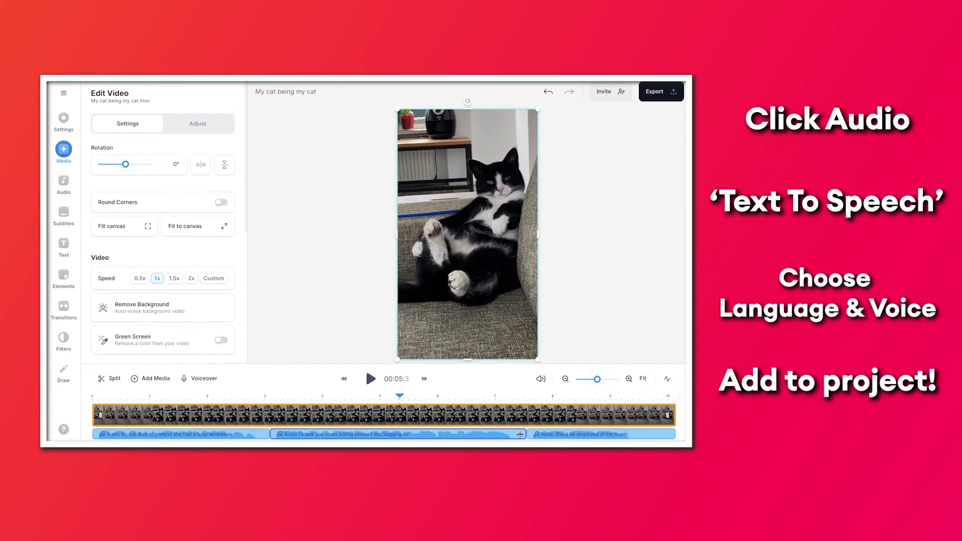
Step: Add the third voiceover, 'She'd be employee of the month', and bring up the text styles
{"action": "left_click", "coordinate": [371, 379]}
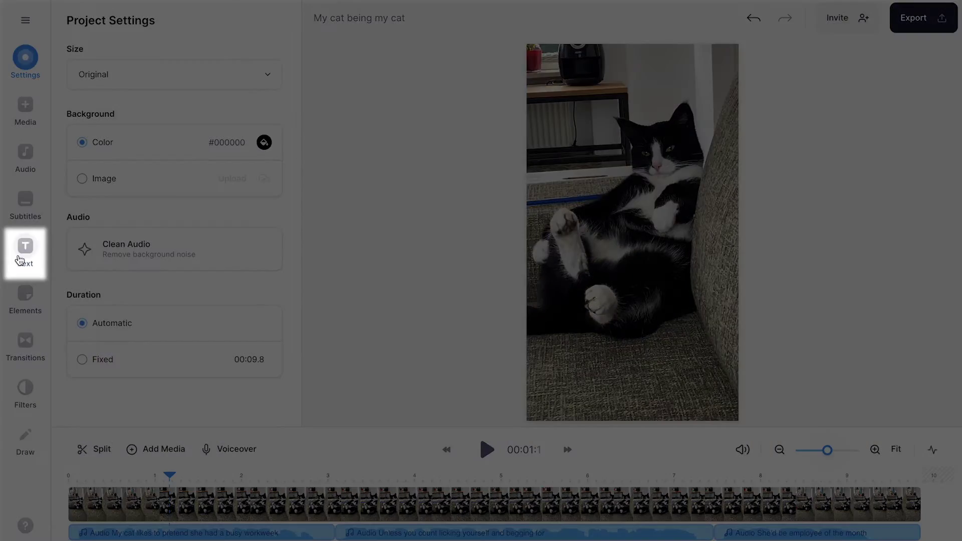
{"action": "left_click", "coordinate": [21, 260]}
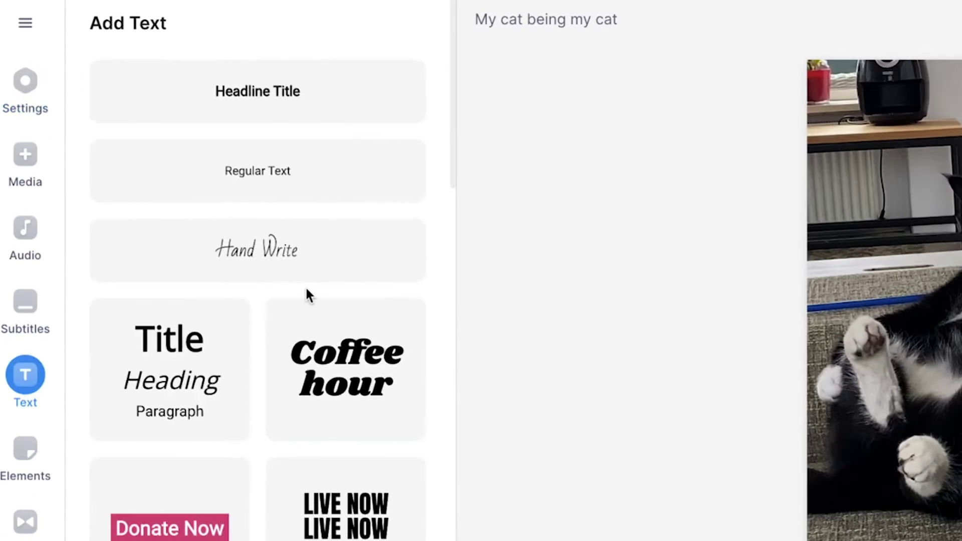
Step: Add a Headline Title text layer and move it to the top of the video
{"action": "scroll", "coordinate": [206, 195], "scroll_direction": "down", "scroll_amount": 5}
{"action": "scroll", "coordinate": [206, 194], "scroll_direction": "up", "scroll_amount": 5}
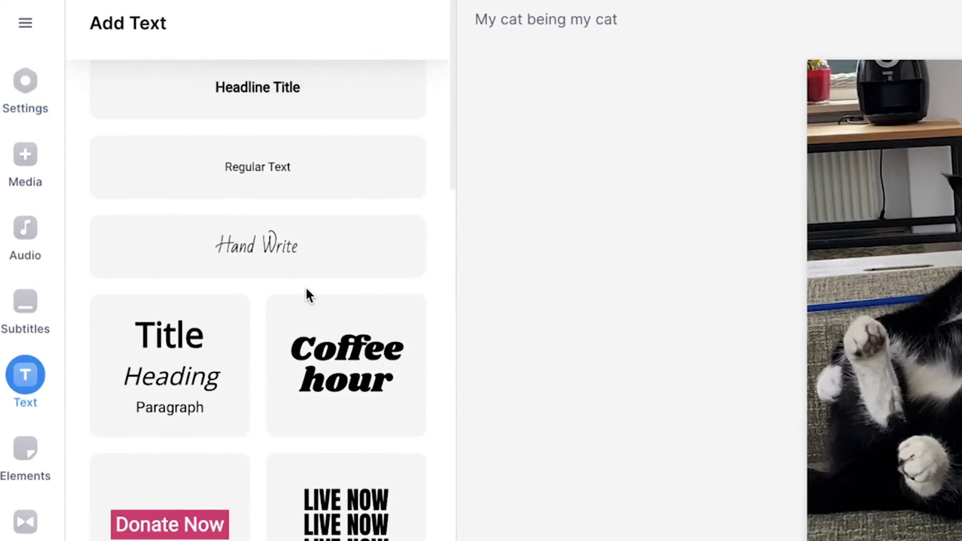
{"action": "left_click", "coordinate": [341, 108]}
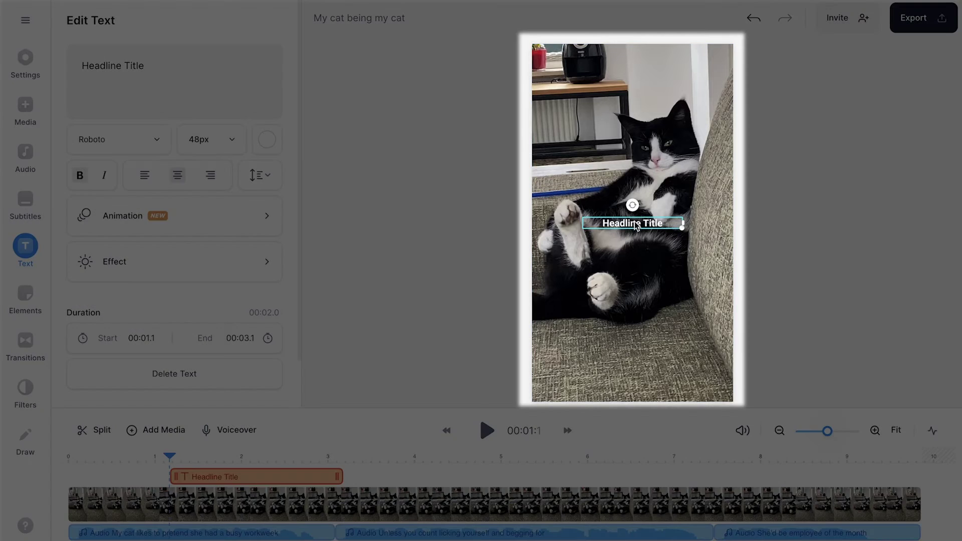
{"action": "left_click_drag", "start_coordinate": [652, 232], "coordinate": [650, 73]}
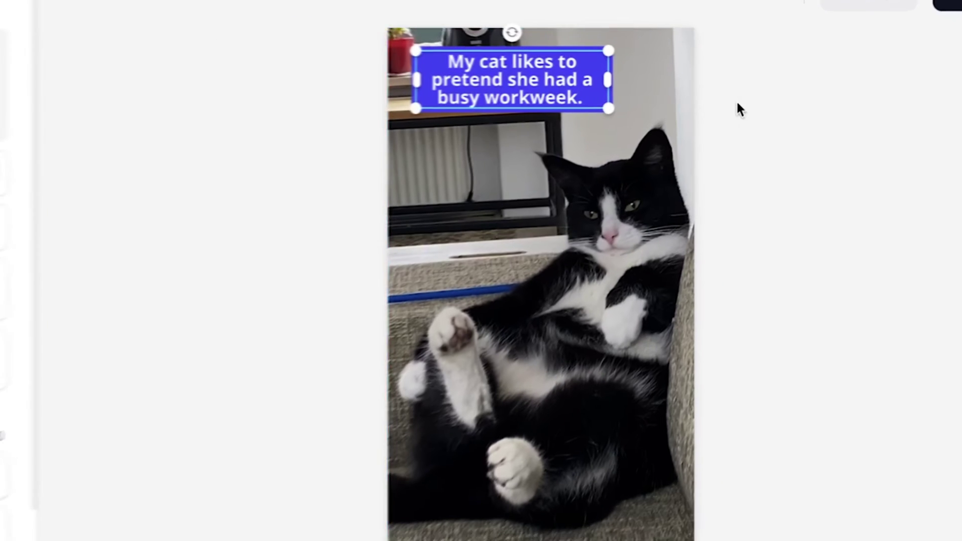
Step: Reposition and widen the caption box, then extend its clip to start at 0 s
{"action": "left_click_drag", "start_coordinate": [486, 93], "coordinate": [495, 111]}
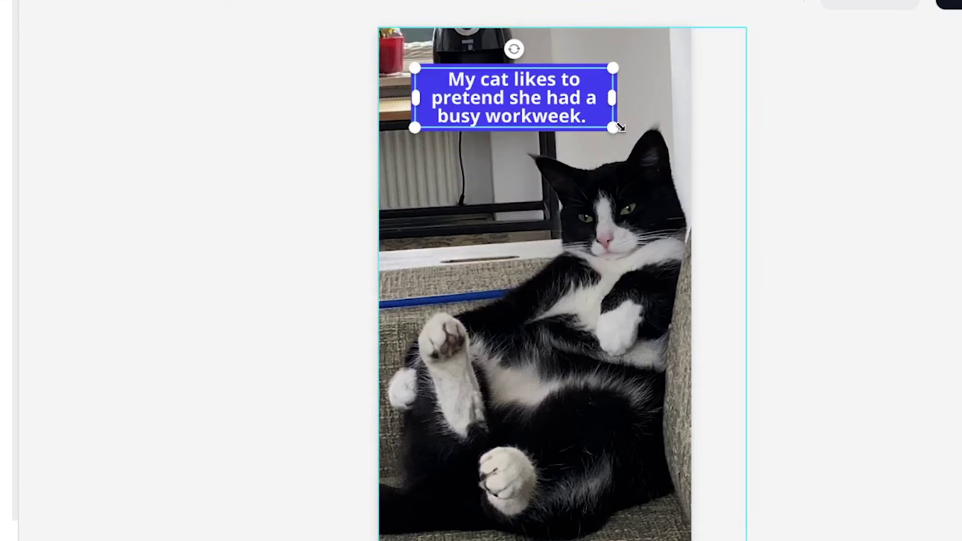
{"action": "left_click_drag", "start_coordinate": [612, 127], "coordinate": [641, 134]}
{"action": "left_click_drag", "start_coordinate": [528, 48], "coordinate": [539, 30]}
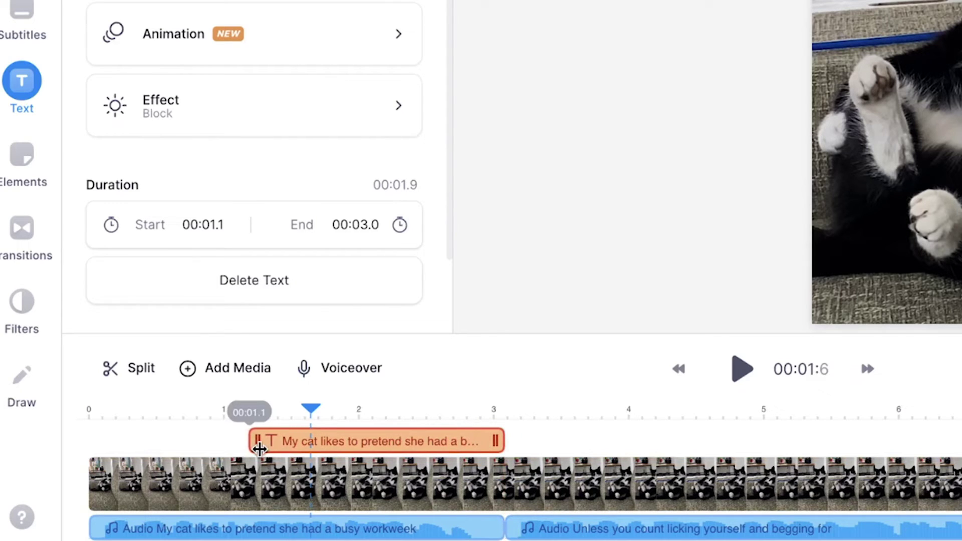
{"action": "left_click_drag", "start_coordinate": [195, 447], "coordinate": [115, 446]}
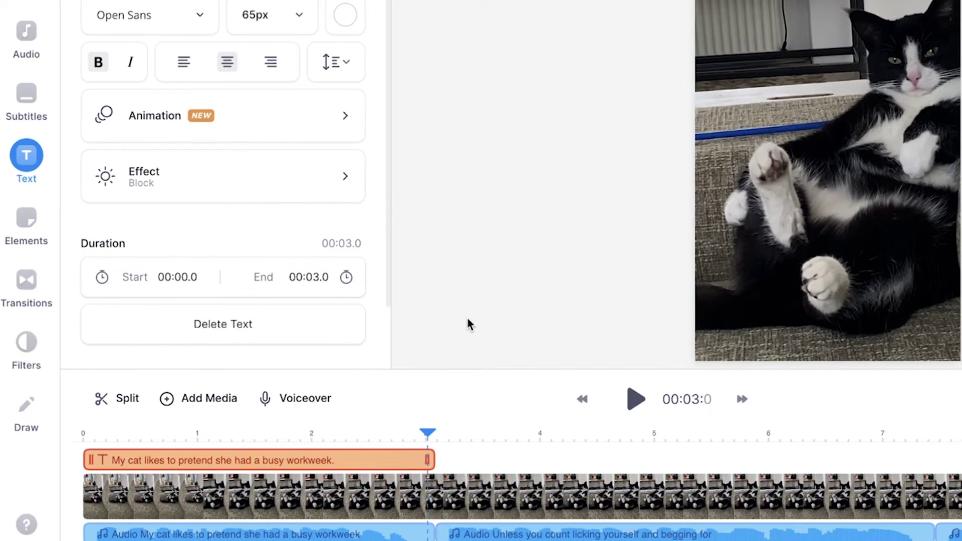
Step: Copy the caption clip and paste a duplicate onto the empty timeline
{"action": "right_click", "coordinate": [366, 456]}
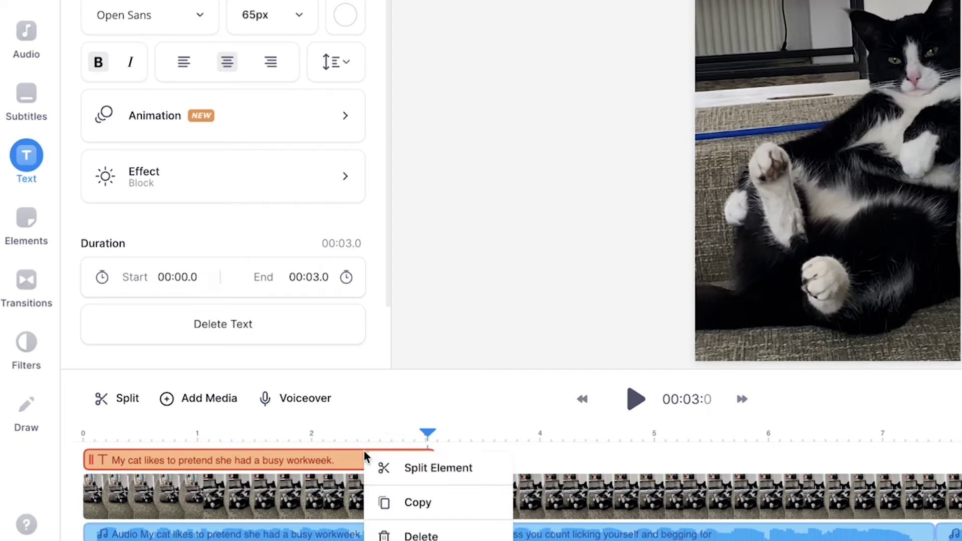
{"action": "left_click", "coordinate": [423, 503]}
{"action": "right_click", "coordinate": [467, 453]}
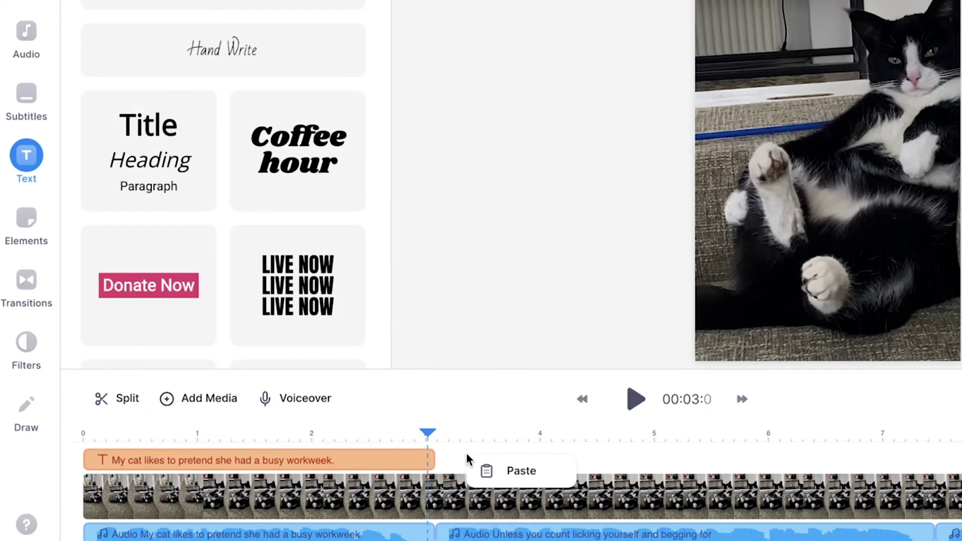
{"action": "left_click", "coordinate": [516, 478]}
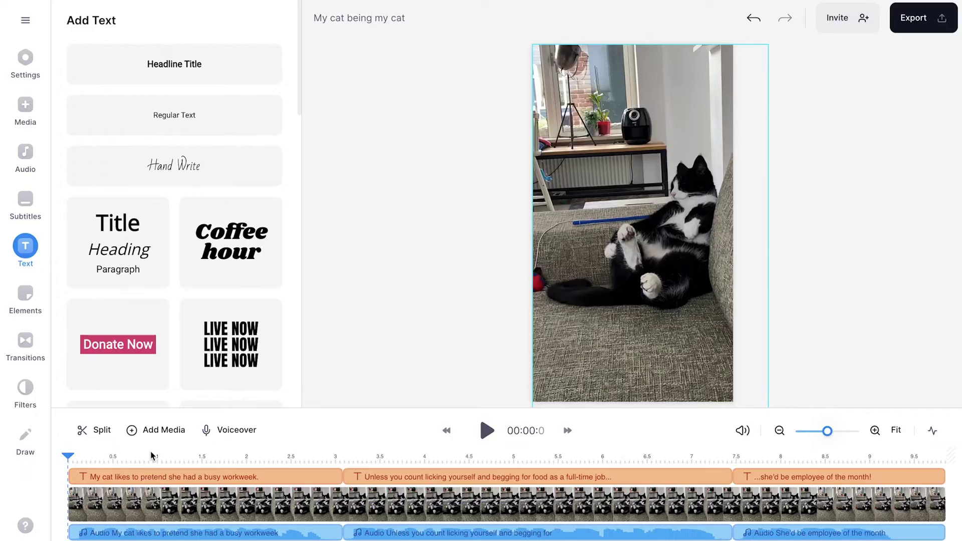
Step: Play back the edited video, then export it at HD quality
{"action": "key", "text": "space"}
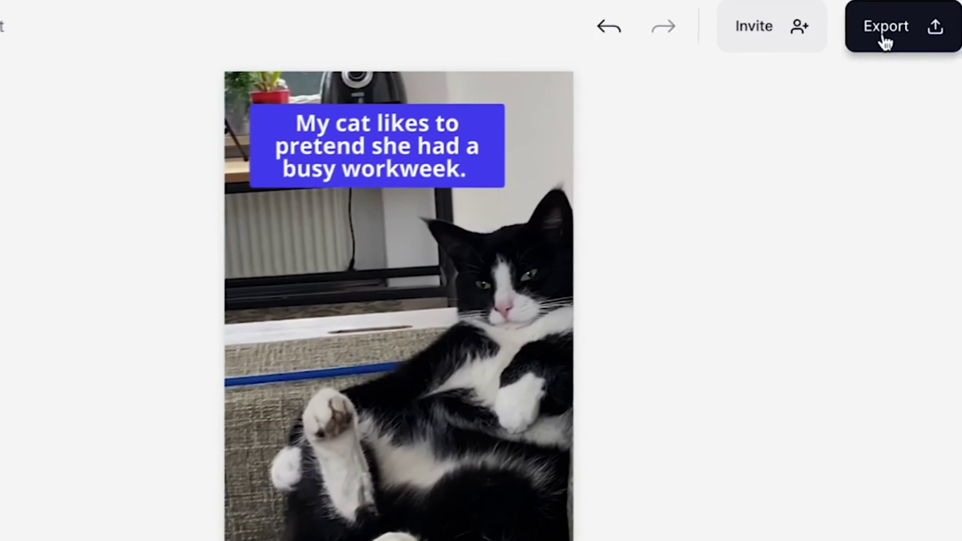
{"action": "left_click", "coordinate": [912, 21]}
{"action": "left_click", "coordinate": [652, 301]}
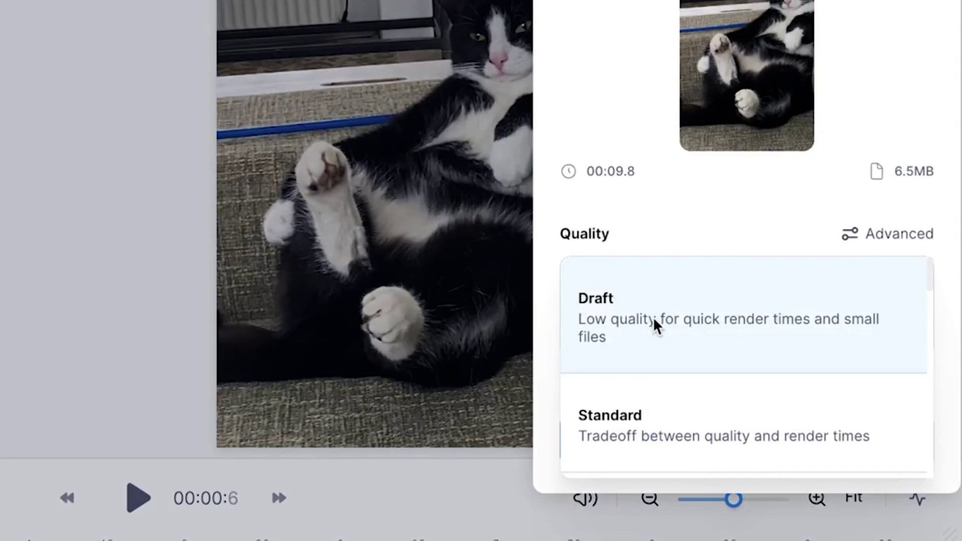
{"action": "scroll", "coordinate": [650, 331], "scroll_direction": "down", "scroll_amount": 3}
{"action": "scroll", "coordinate": [647, 336], "scroll_direction": "up", "scroll_amount": 1}
{"action": "left_click", "coordinate": [647, 336]}
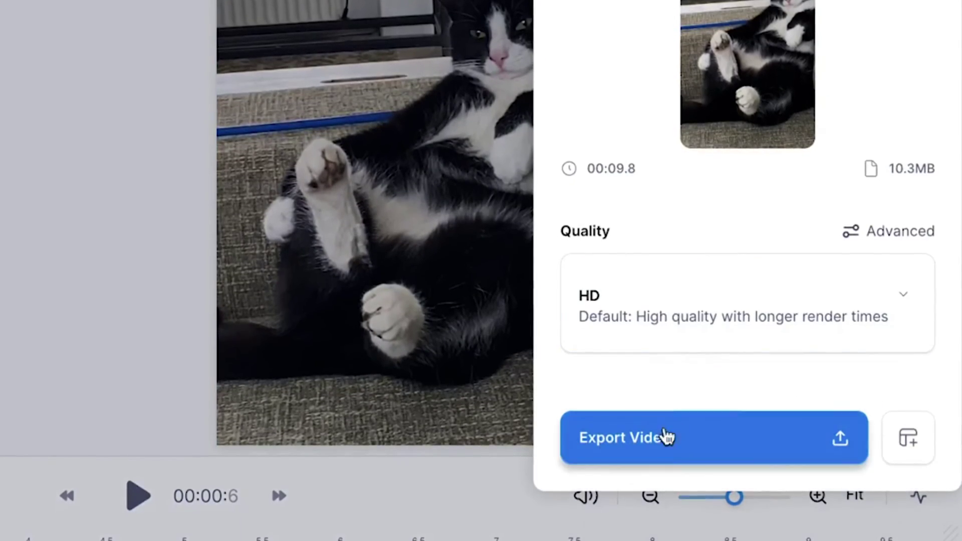
{"action": "left_click", "coordinate": [679, 451]}
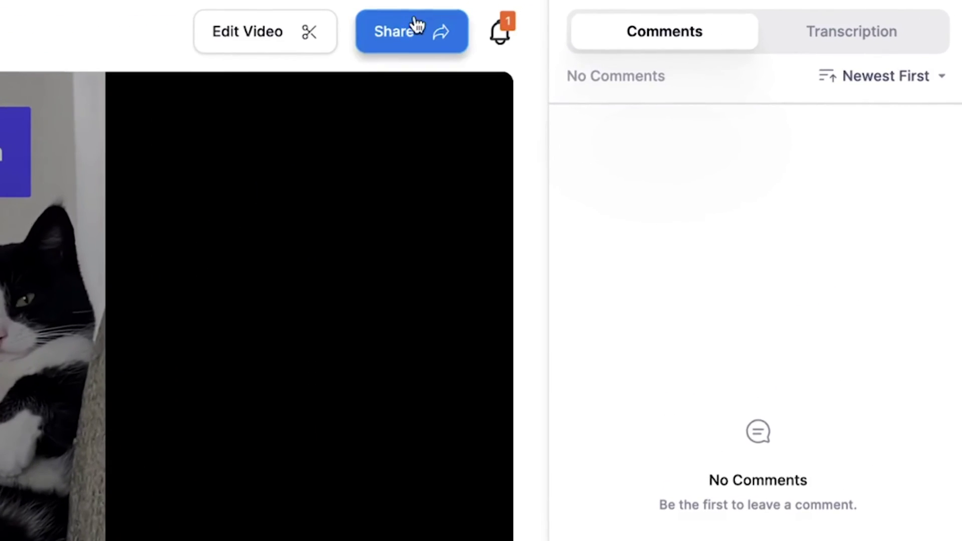
Step: Check the Share options, then download the exported 9-second captioned cat video as MP4
{"action": "left_click", "coordinate": [417, 26]}
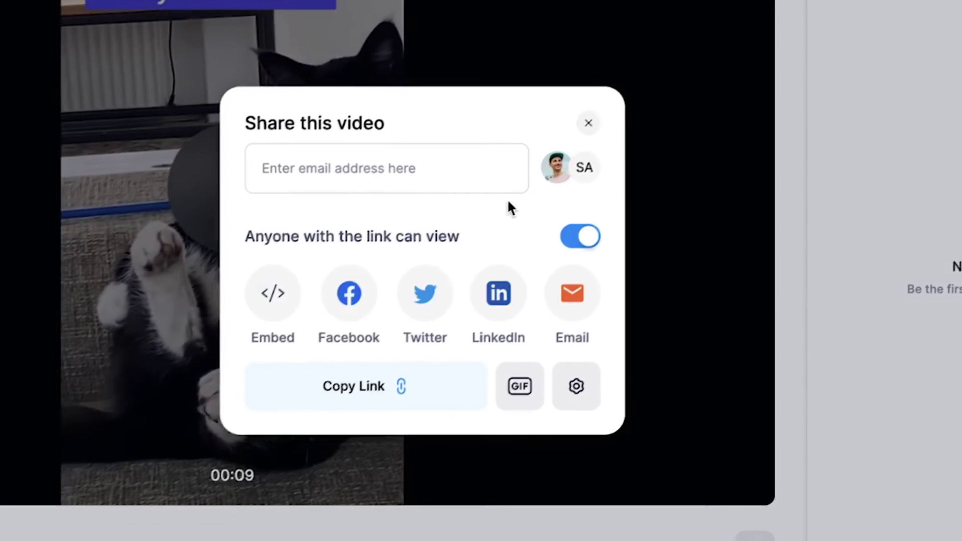
{"action": "left_click", "coordinate": [594, 119]}
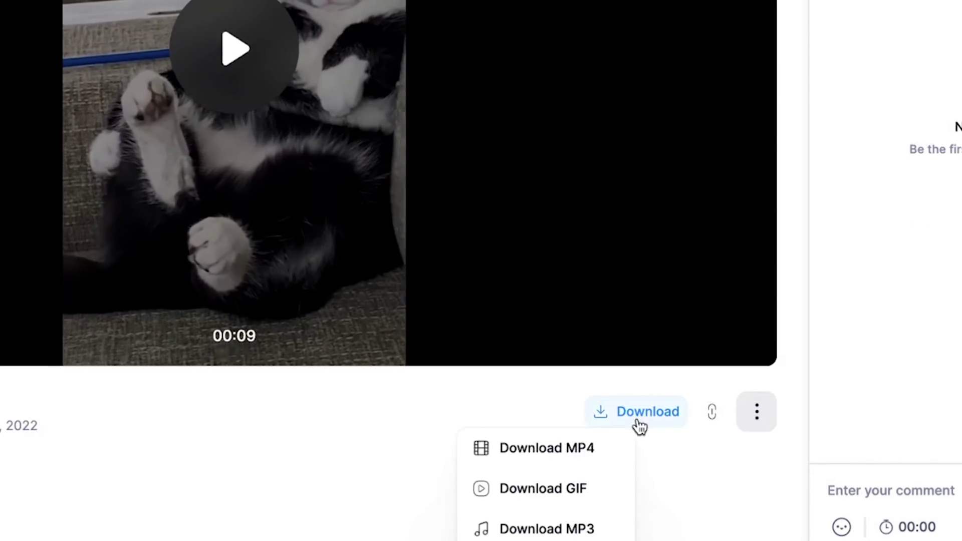
{"action": "left_click", "coordinate": [623, 459]}
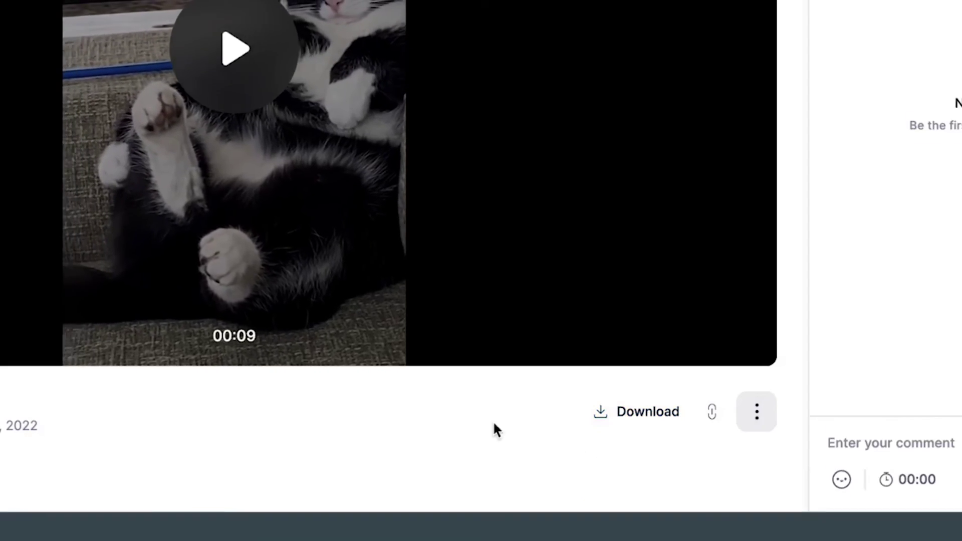